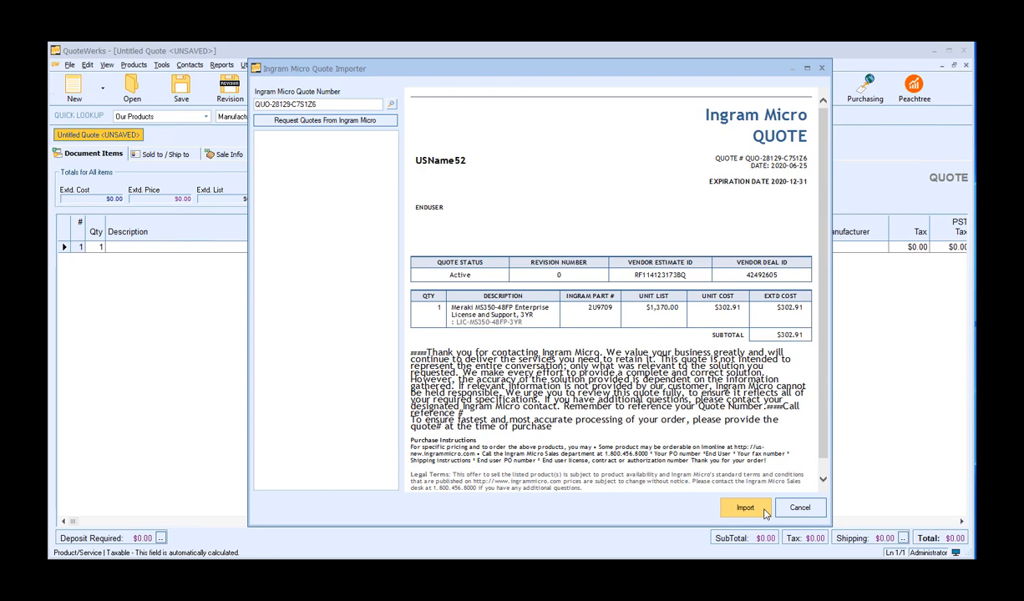
Step: Import the previewed USName52 quote into the document, and request the list of available quotes from Ingram Micro again
{"action": "left_click", "coordinate": [745, 508]}
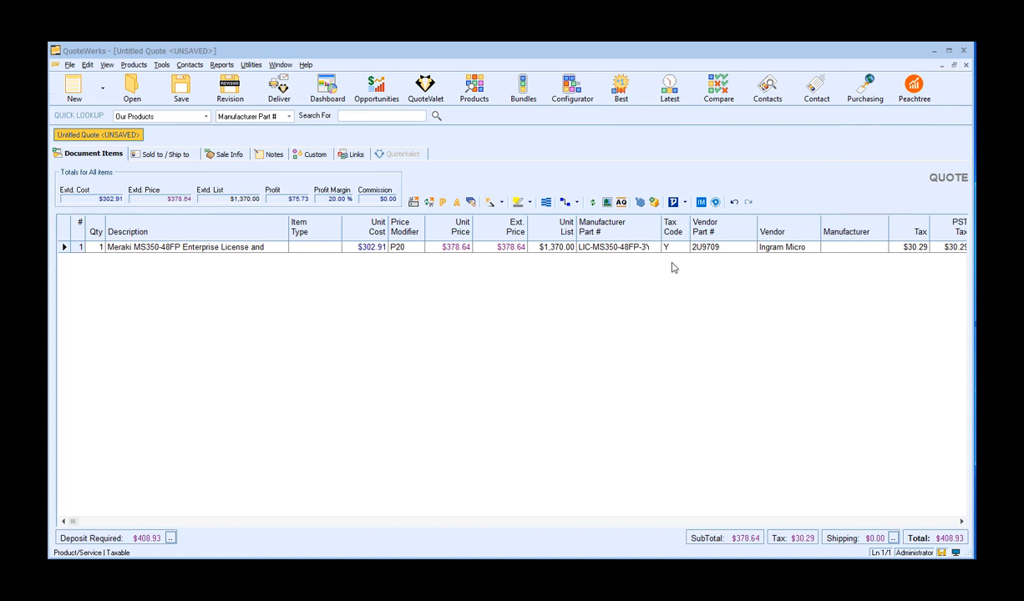
{"action": "left_click", "coordinate": [701, 202]}
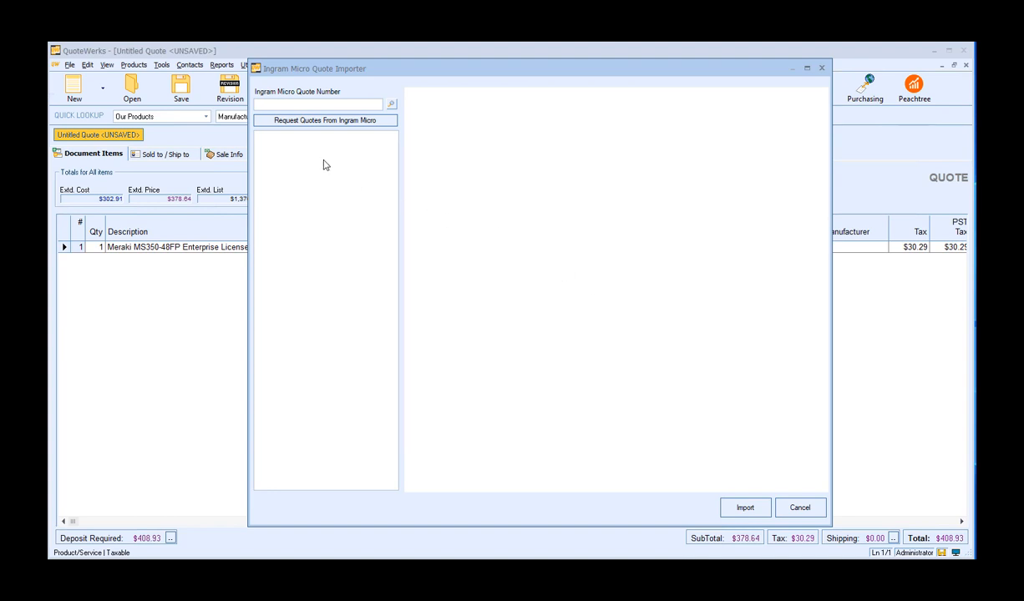
{"action": "left_click", "coordinate": [382, 125]}
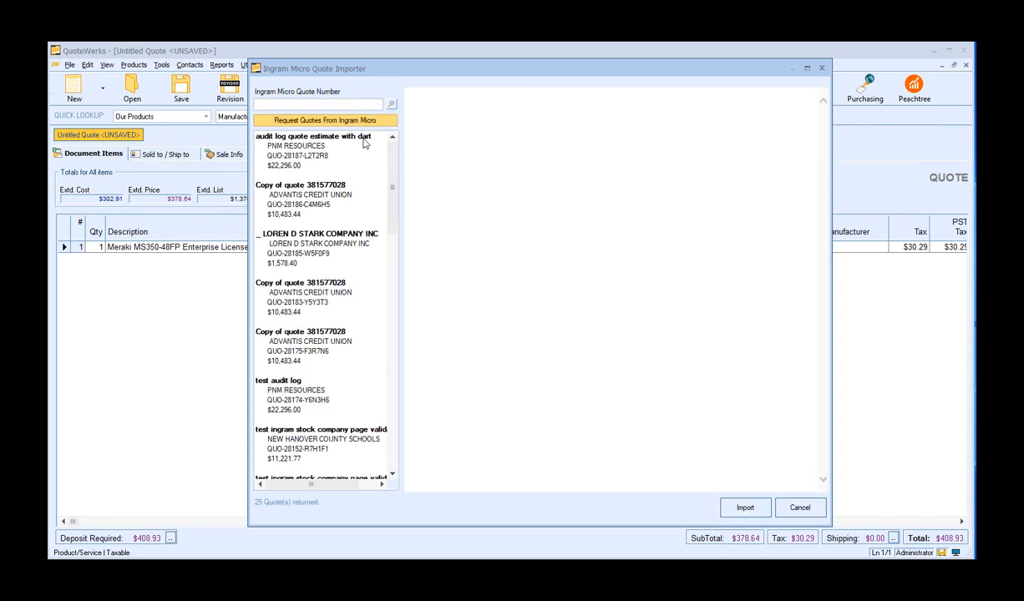
Step: Import the "test ingram stock company page validation" quote listed just above test232, after previewing its items
{"action": "left_click_drag", "start_coordinate": [394, 157], "coordinate": [389, 243]}
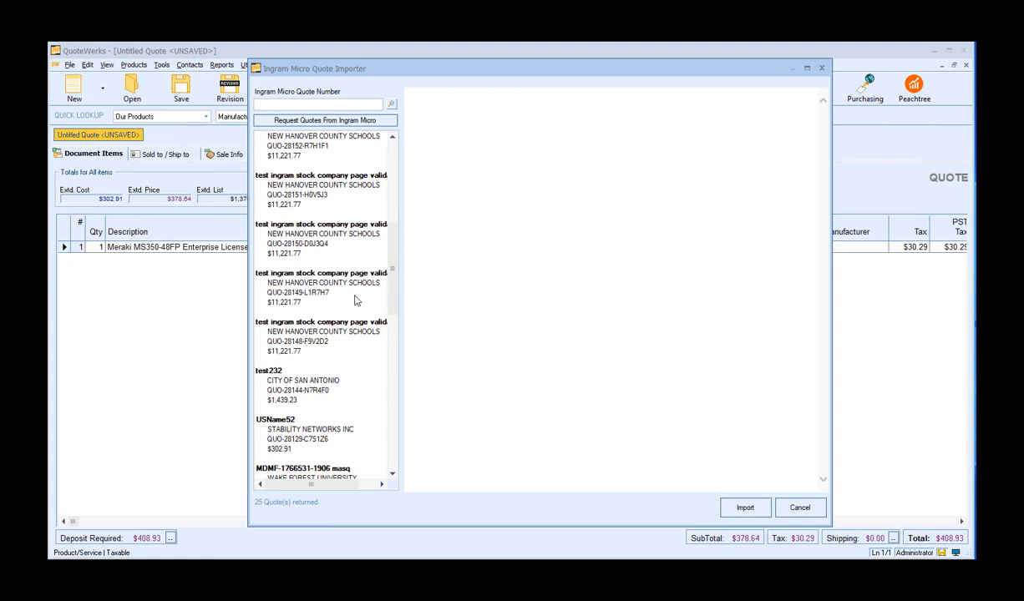
{"action": "double_click", "coordinate": [299, 337]}
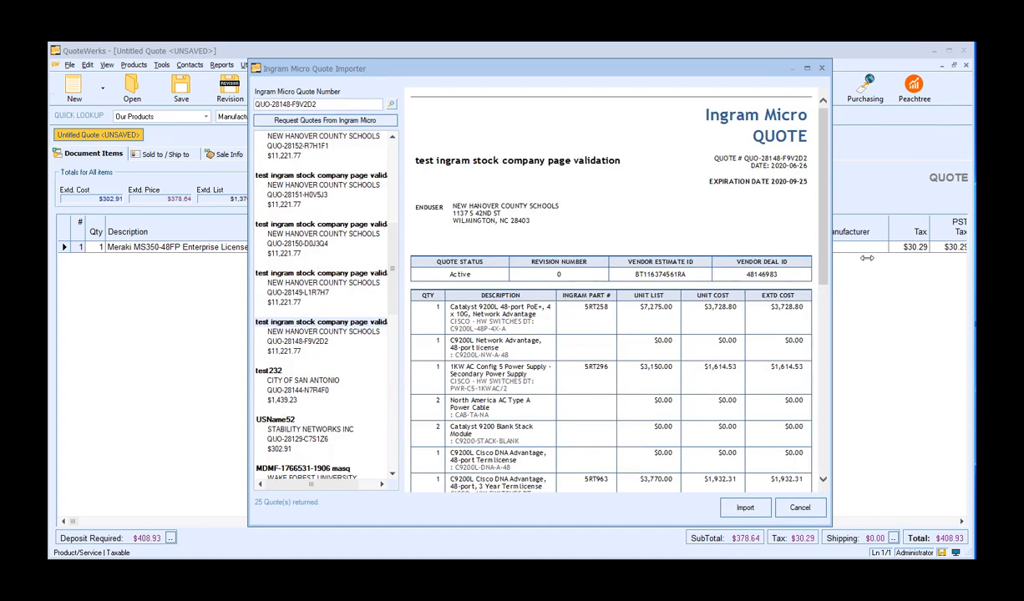
{"action": "left_click_drag", "start_coordinate": [830, 249], "coordinate": [872, 253]}
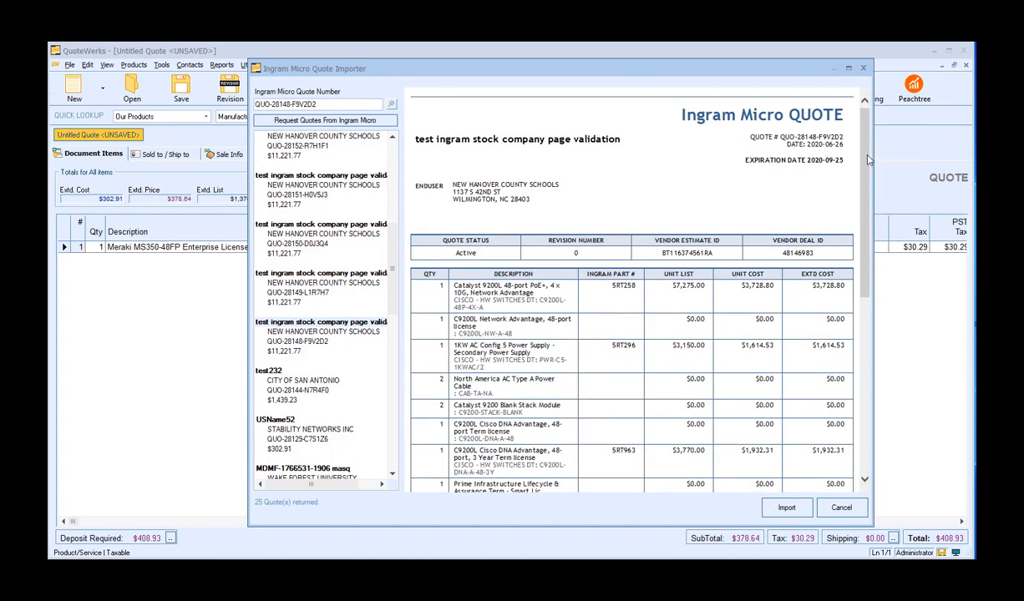
{"action": "mouse_move", "coordinate": [868, 167]}
{"action": "left_mouse_down"}
{"action": "mouse_move", "coordinate": [867, 284]}
{"action": "mouse_move", "coordinate": [873, 157]}
{"action": "left_mouse_up"}
{"action": "left_click", "coordinate": [798, 511]}
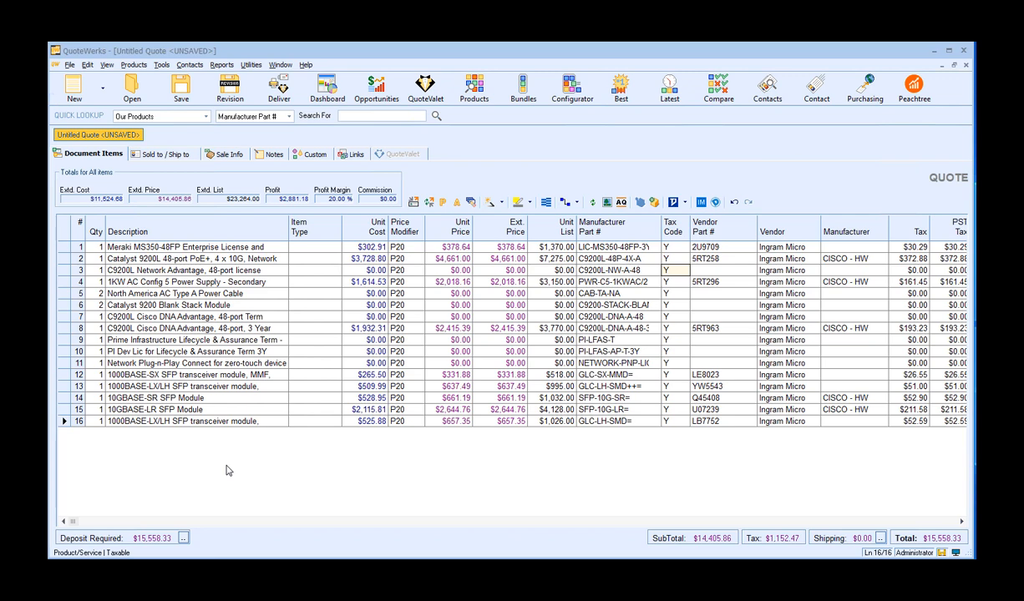
Step: Check the picture assigned to the 1000BASE-SX SFP transceiver module on line 12
{"action": "left_click", "coordinate": [64, 374]}
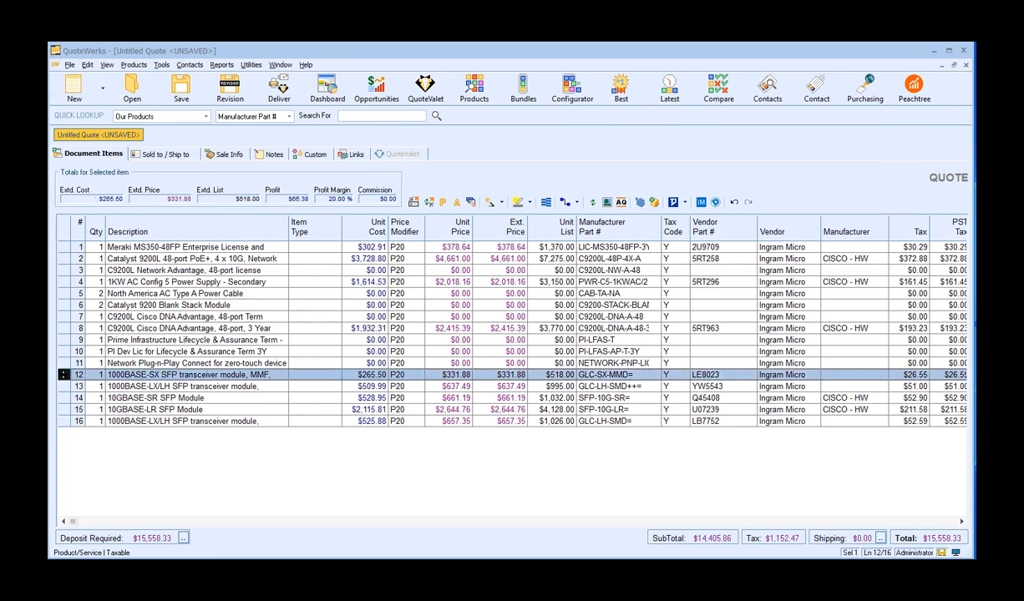
{"action": "left_click", "coordinate": [604, 203]}
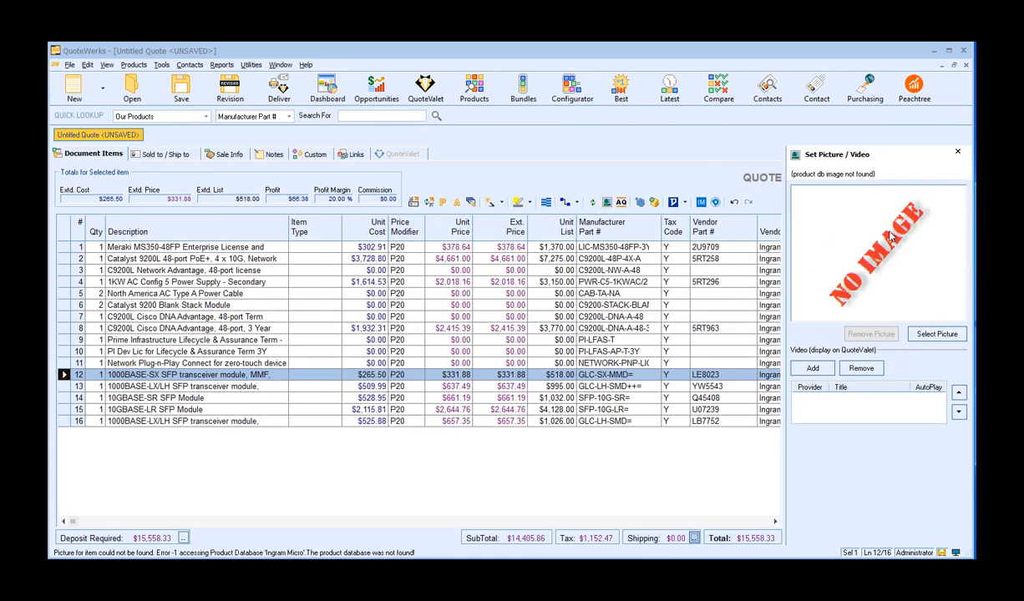
{"action": "left_click", "coordinate": [957, 152]}
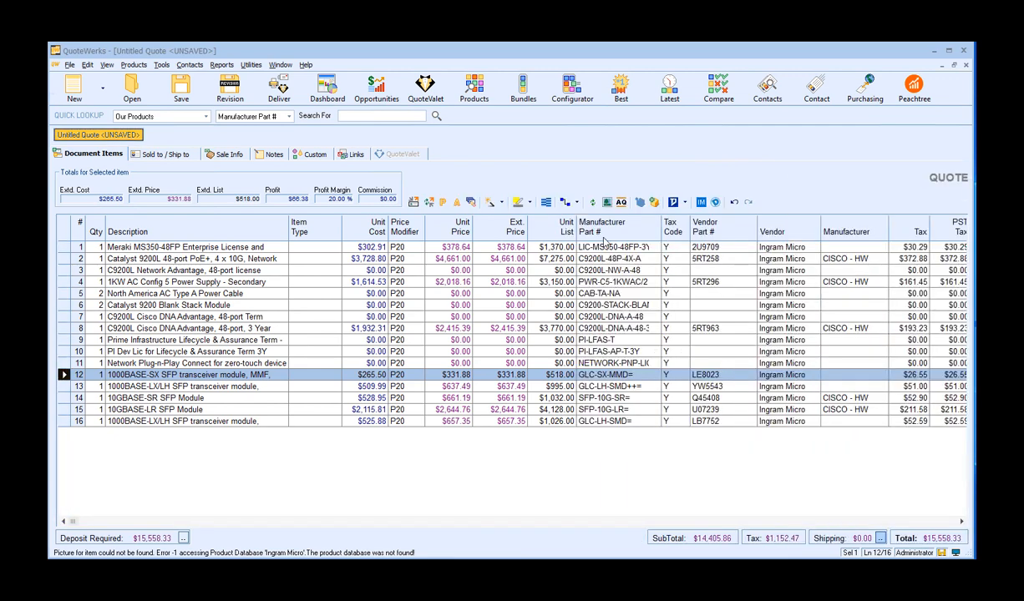
Step: Update line 12 with the product content for its description, manufacturer and picture, and view the item's picture
{"action": "left_click", "coordinate": [430, 205]}
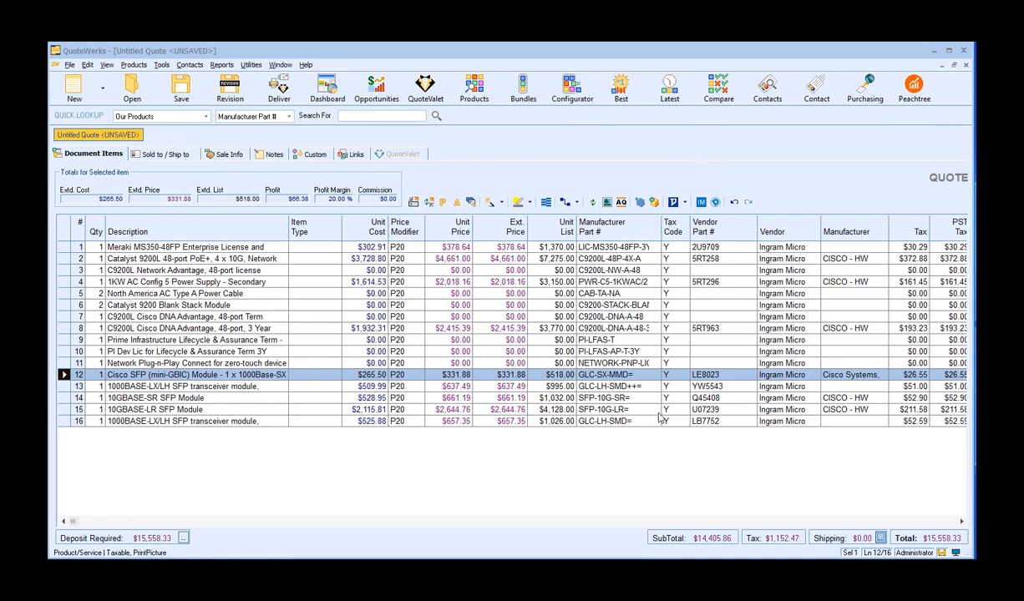
{"action": "left_click", "coordinate": [606, 204]}
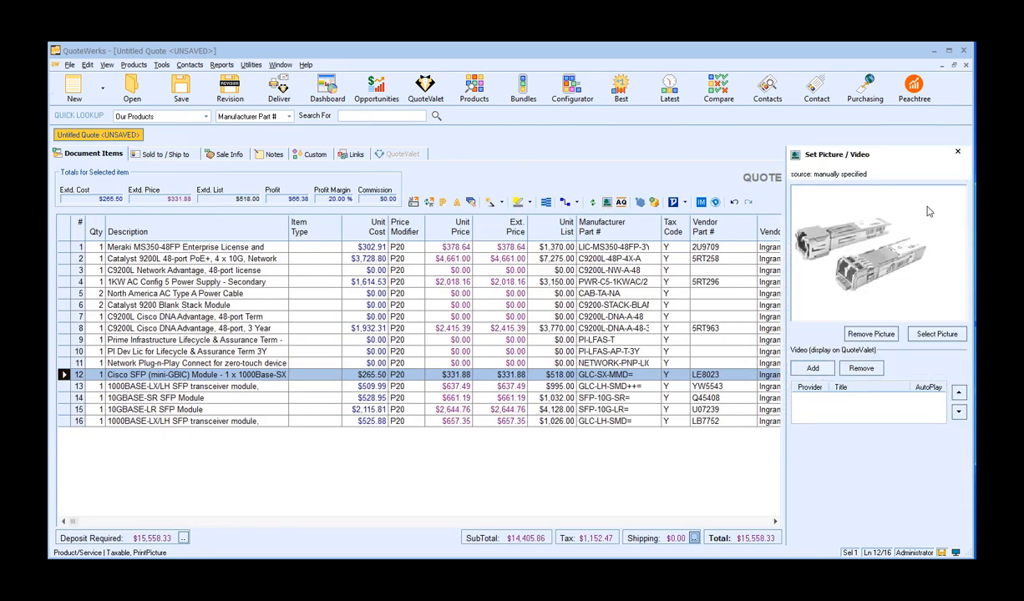
{"action": "left_click", "coordinate": [957, 151]}
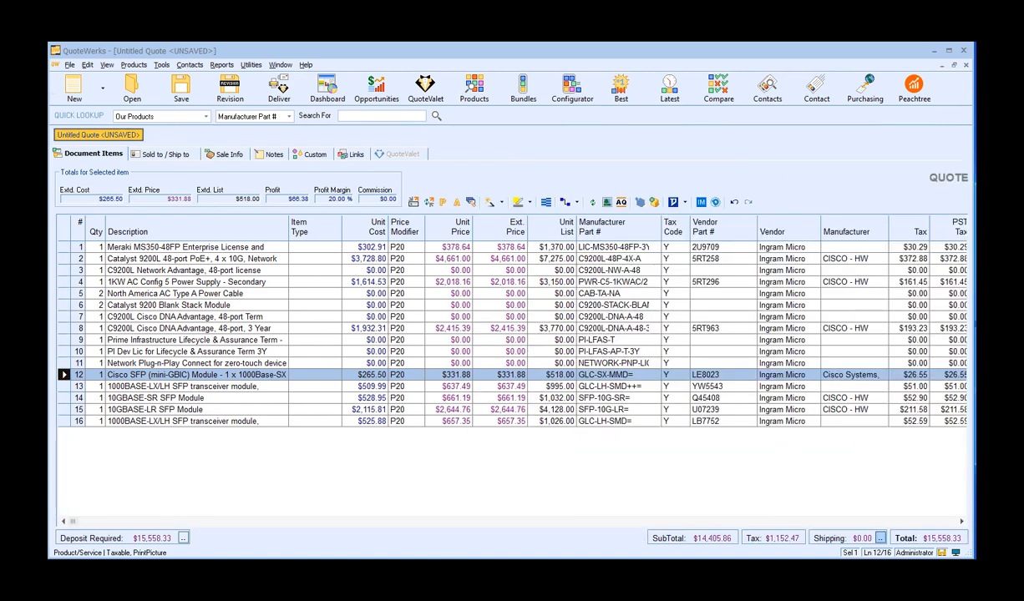
Step: Update all 16 line items at once with product content for their descriptions, manufacturers and pictures
{"action": "left_click", "coordinate": [158, 352]}
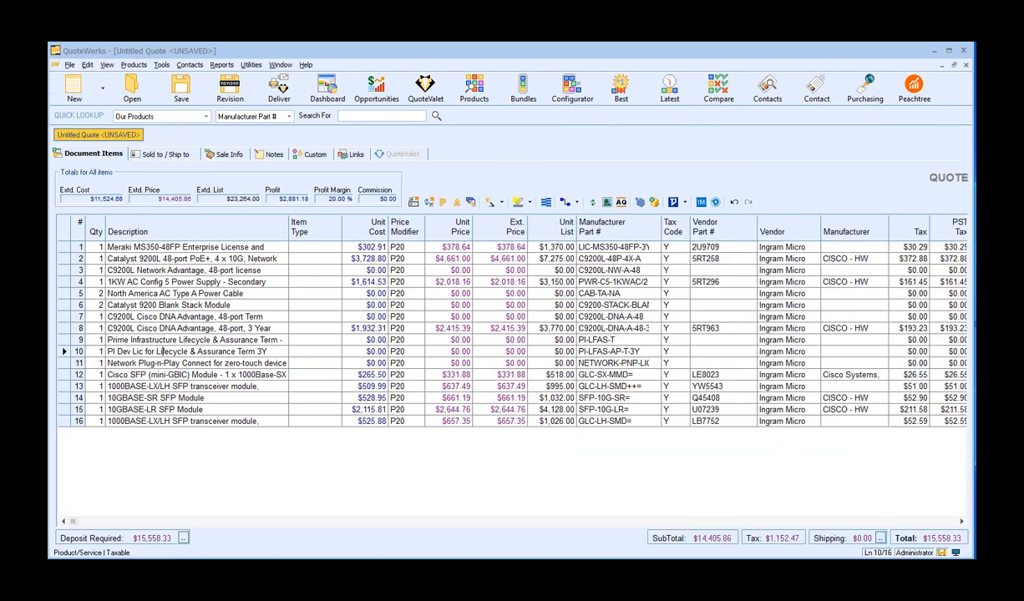
{"action": "key", "text": "ctrl+a"}
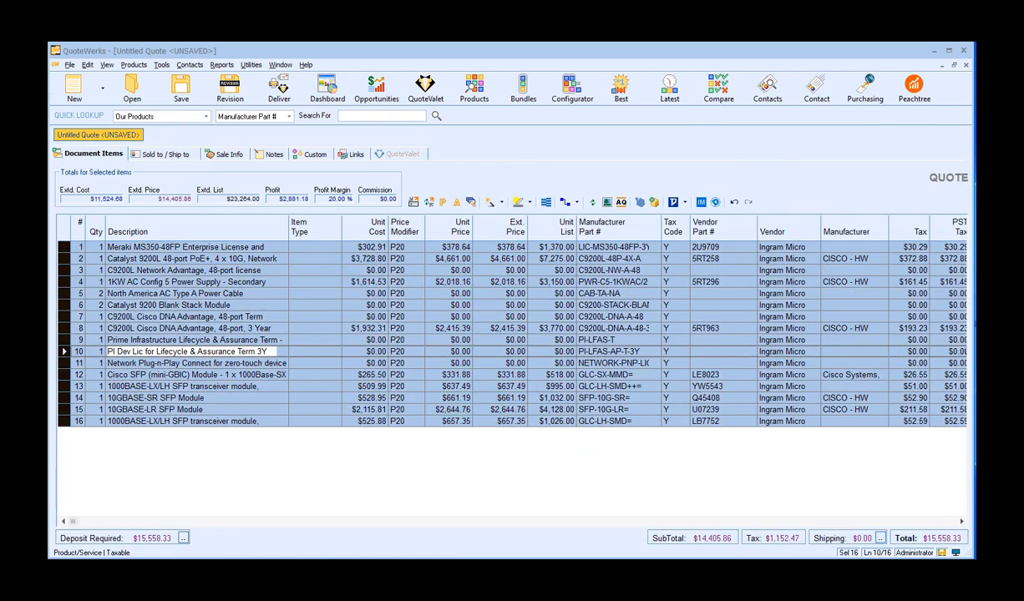
{"action": "left_click", "coordinate": [429, 203]}
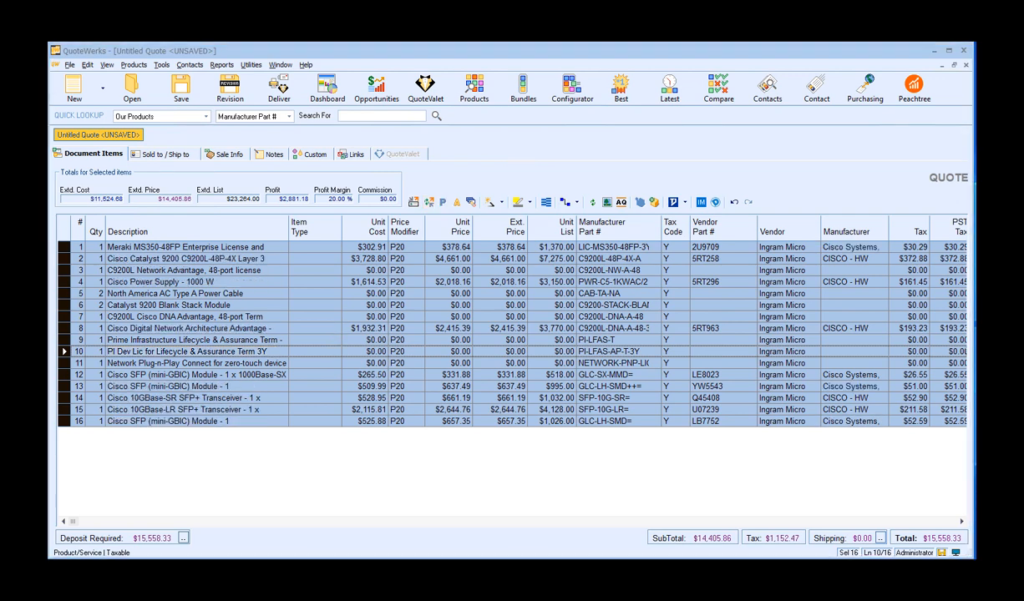
{"action": "left_click", "coordinate": [174, 352]}
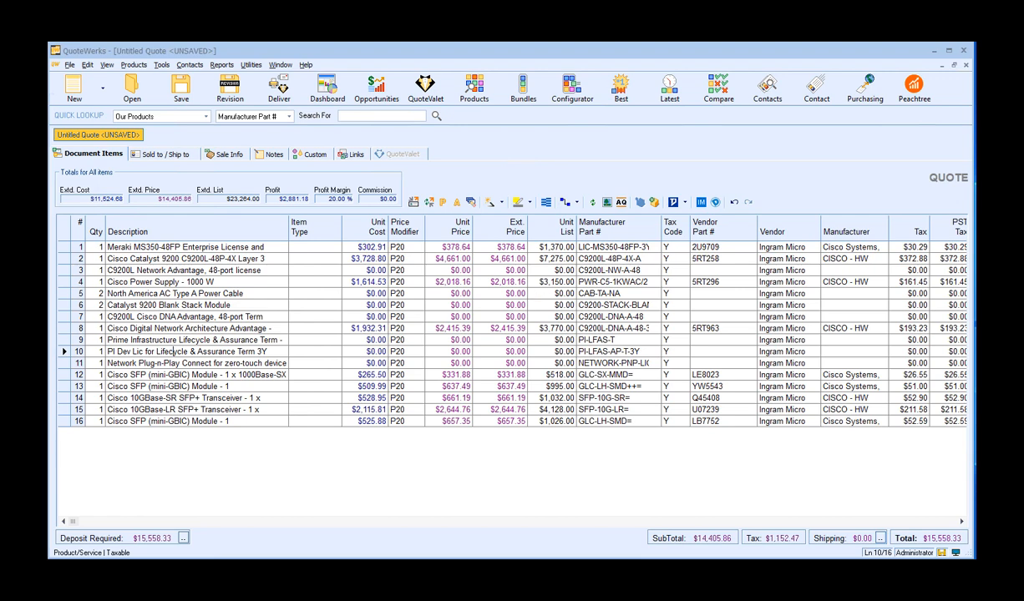
Step: Open the Etilize sourcing details for the Cisco SFP module on line 12 and retrieve pricing from CDW, Amazon and Dell
{"action": "left_click", "coordinate": [110, 388]}
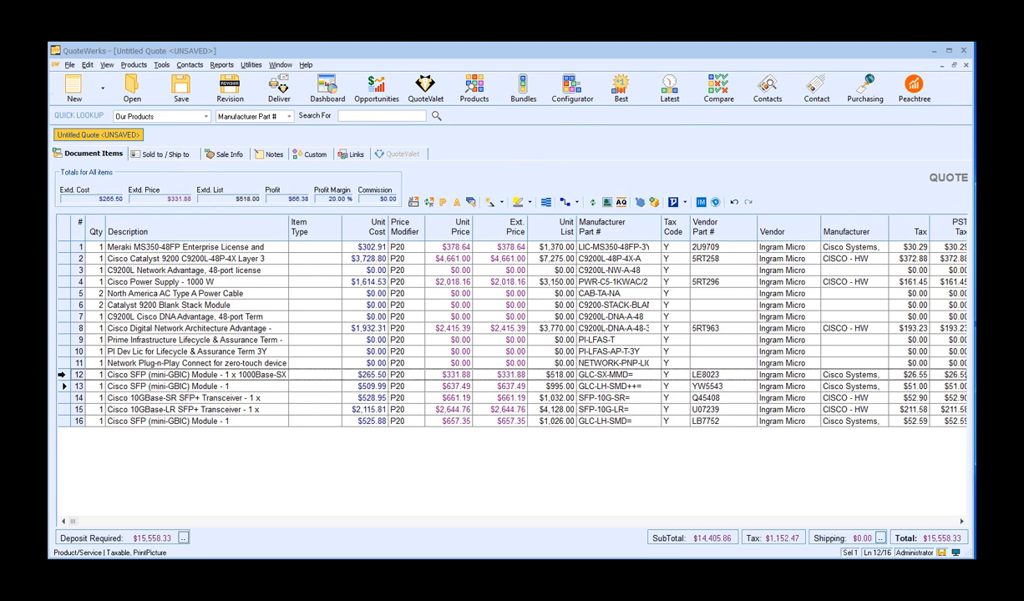
{"action": "left_click", "coordinate": [61, 375]}
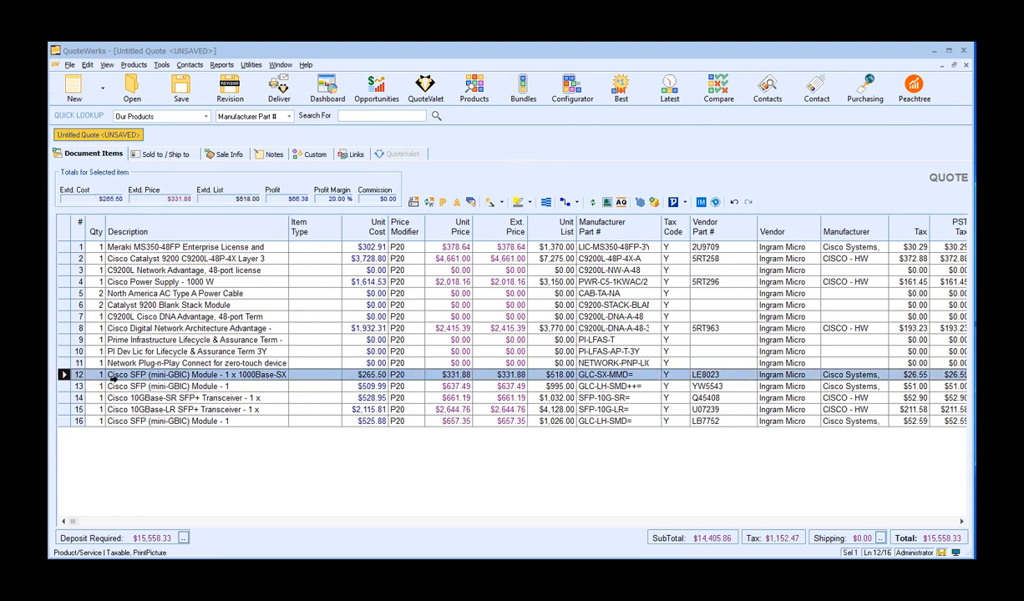
{"action": "left_click", "coordinate": [413, 205]}
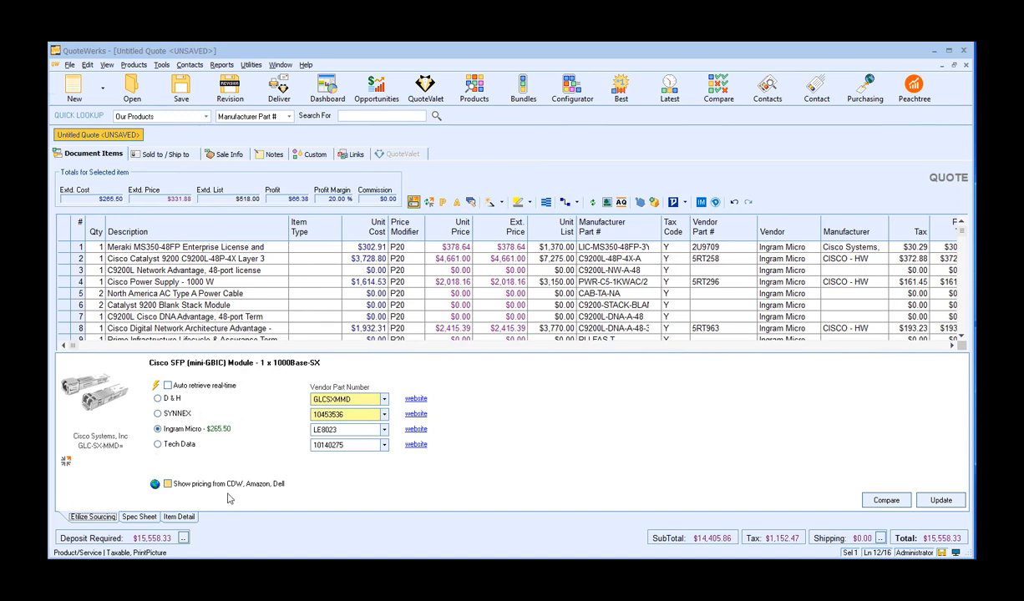
{"action": "left_click", "coordinate": [155, 487]}
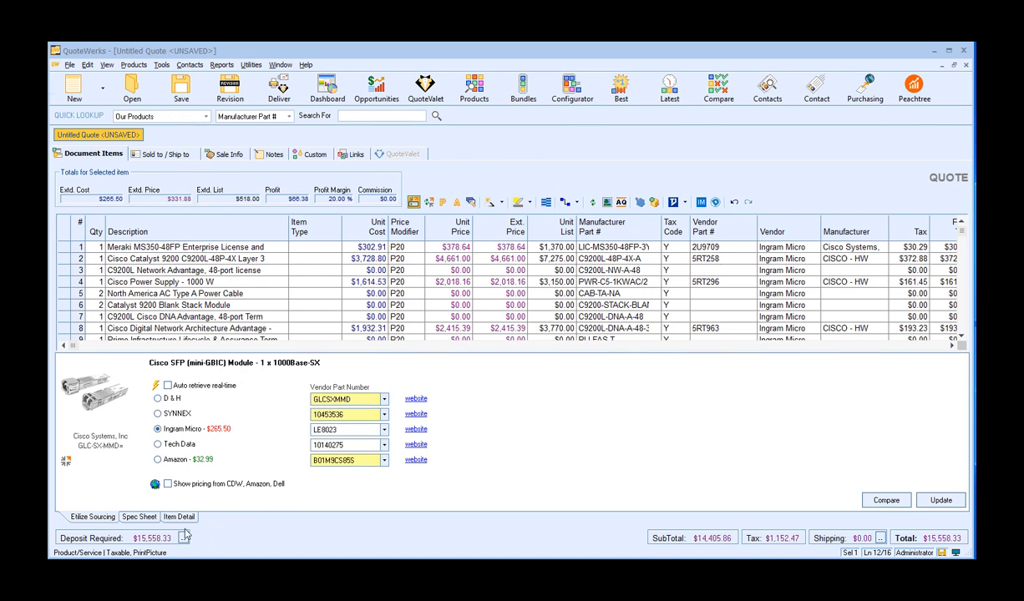
Step: Review the spec sheet of the Cisco SFP (mini-GBIC) Module and add it to the document's links
{"action": "left_click", "coordinate": [139, 517]}
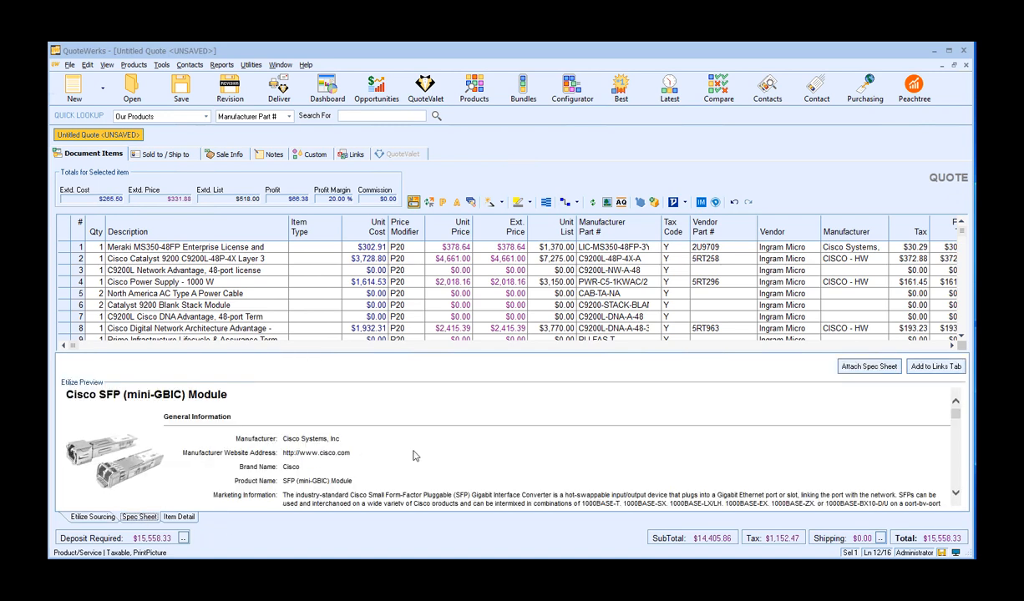
{"action": "scroll", "coordinate": [413, 456], "scroll_direction": "down", "scroll_amount": 5}
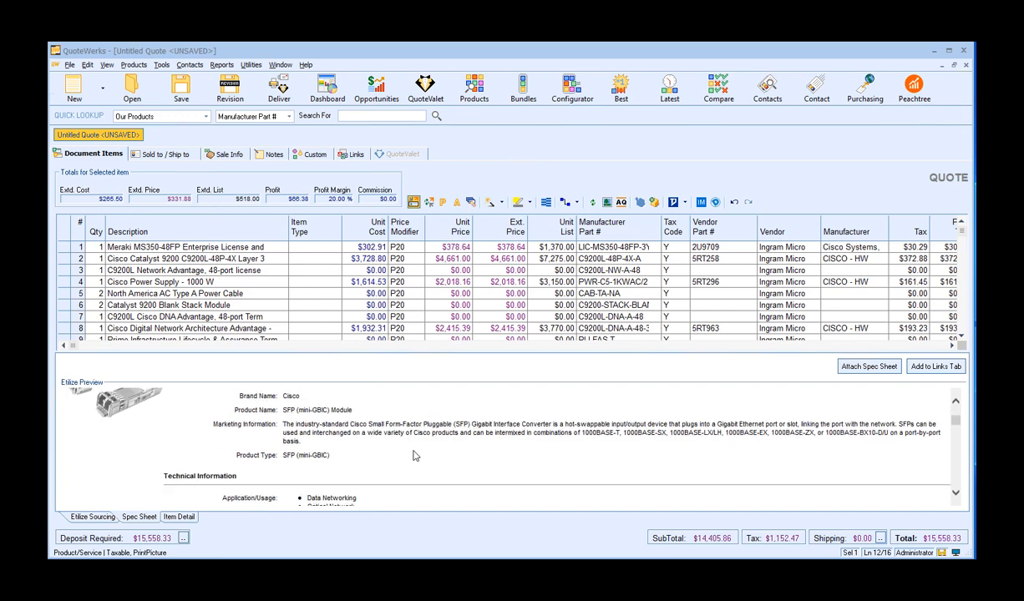
{"action": "scroll", "coordinate": [412, 456], "scroll_direction": "up", "scroll_amount": 5}
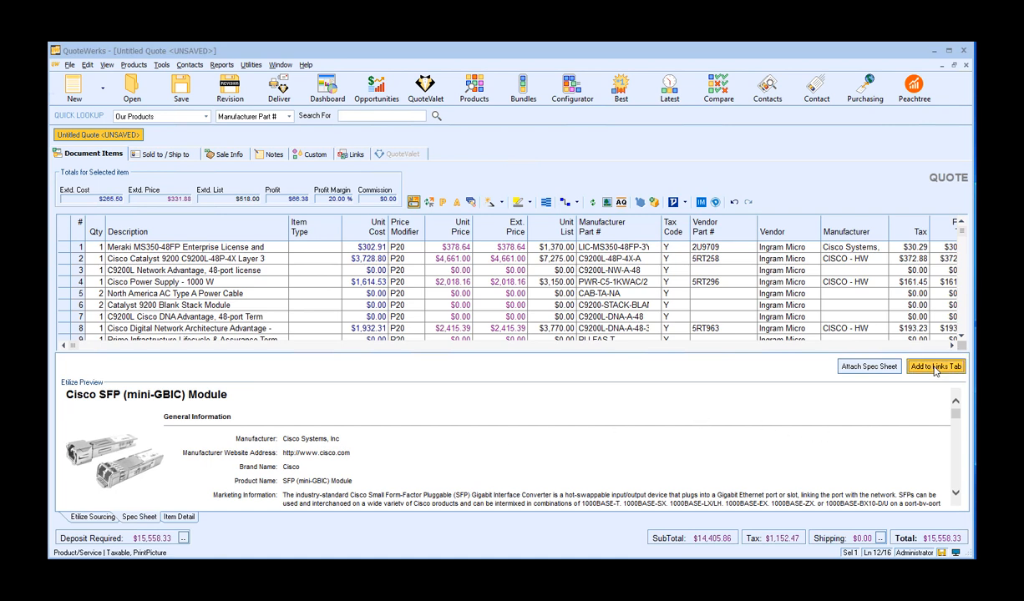
{"action": "left_click", "coordinate": [935, 371]}
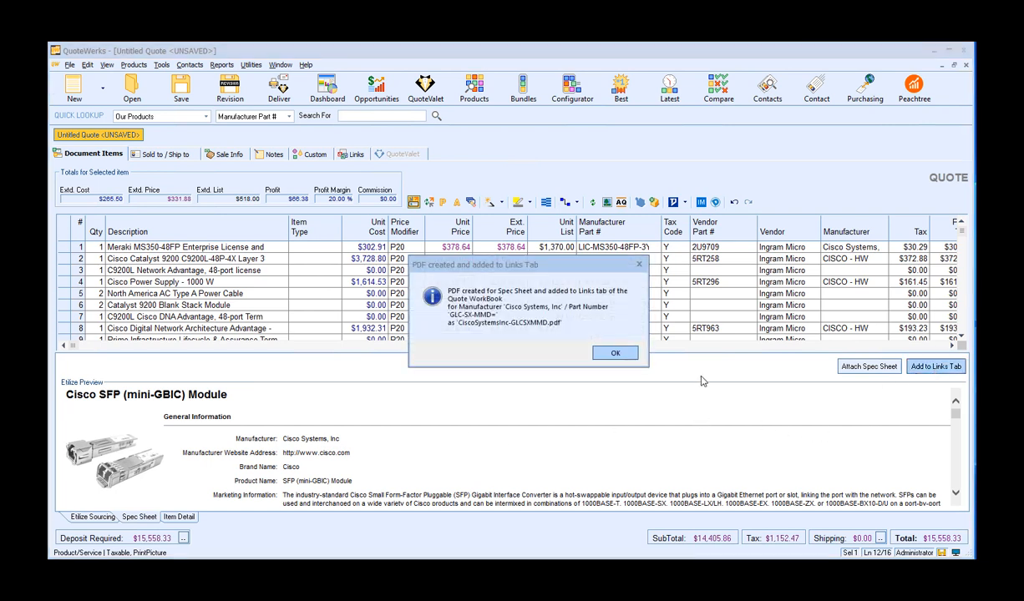
{"action": "left_click", "coordinate": [600, 354]}
Step: Examine the vendor sourcing and spec sheet of the Cisco 10GBase-LR SFP+ Transceiver on line 15, and close the details pane
{"action": "scroll", "coordinate": [925, 325], "scroll_direction": "down", "scroll_amount": 5}
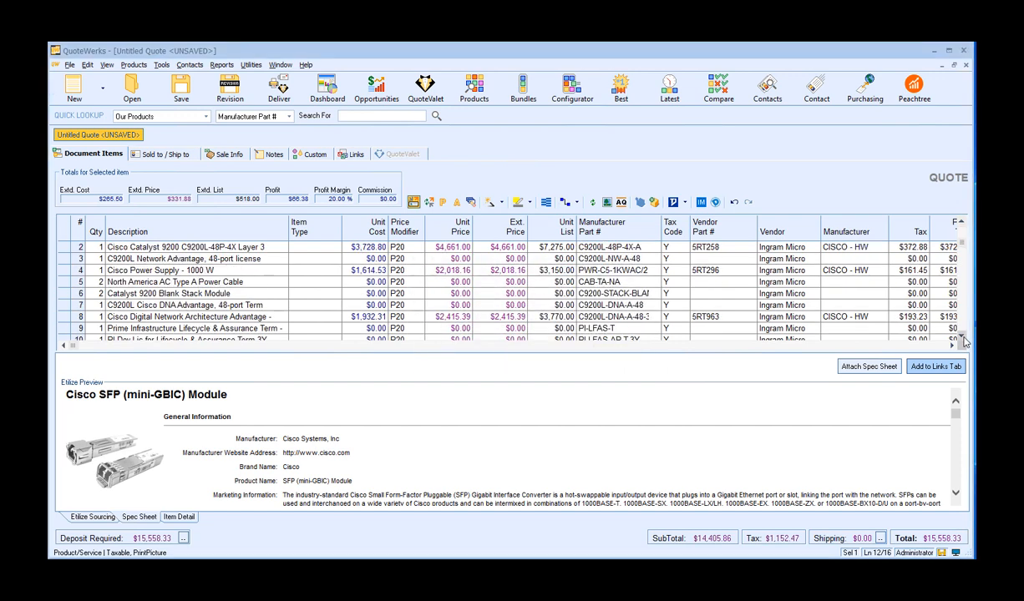
{"action": "scroll", "coordinate": [965, 343], "scroll_direction": "down", "scroll_amount": 2}
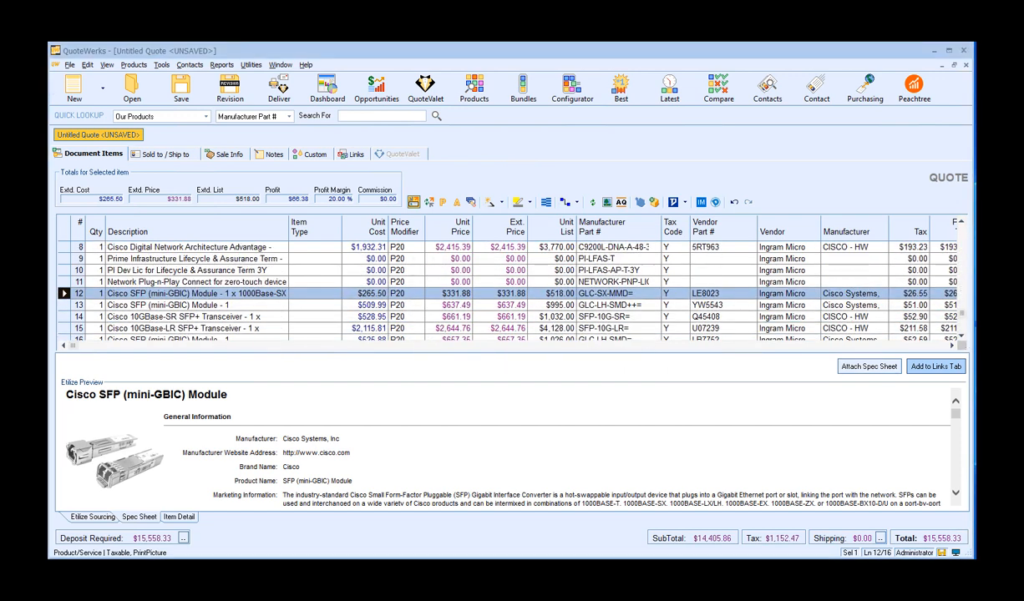
{"action": "left_click", "coordinate": [128, 306]}
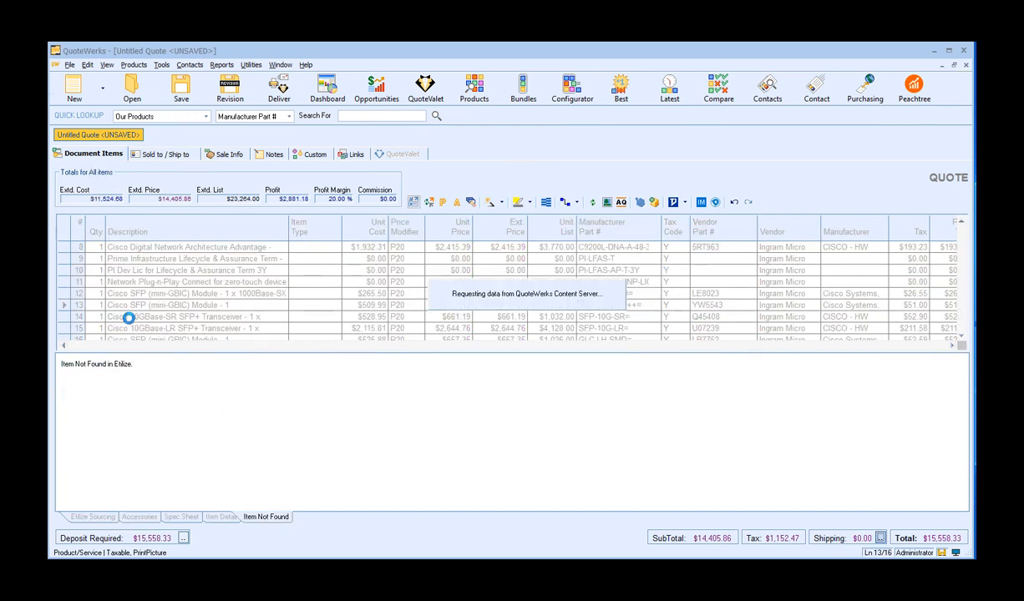
{"action": "left_click", "coordinate": [131, 327]}
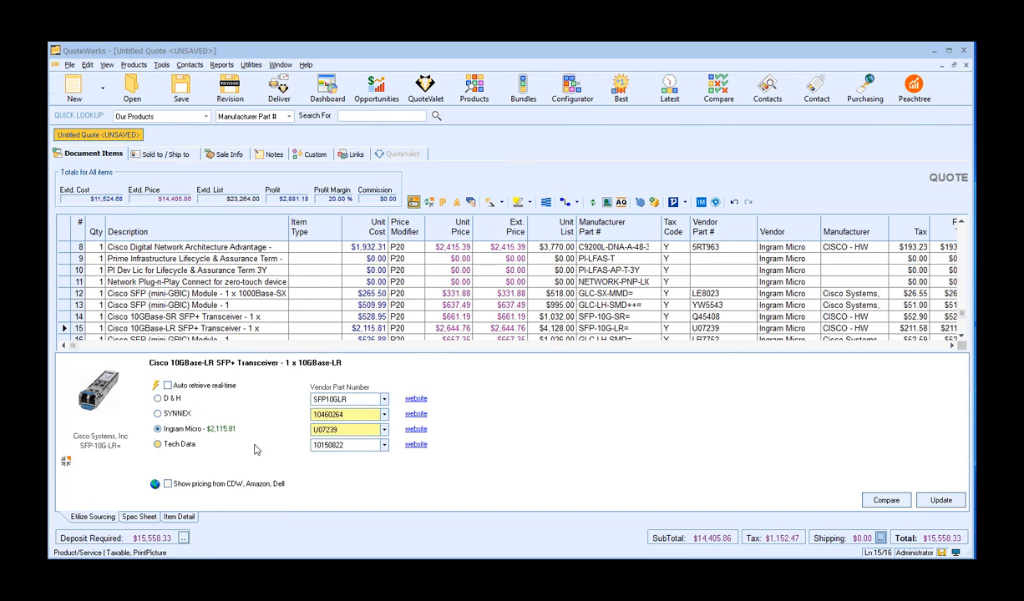
{"action": "left_click", "coordinate": [133, 513]}
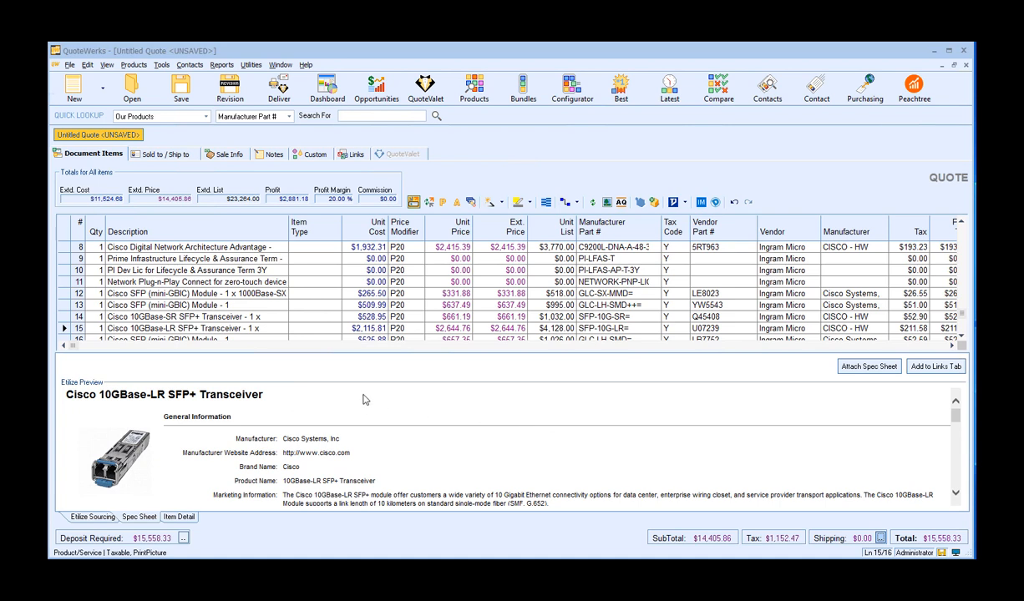
{"action": "left_click", "coordinate": [90, 516]}
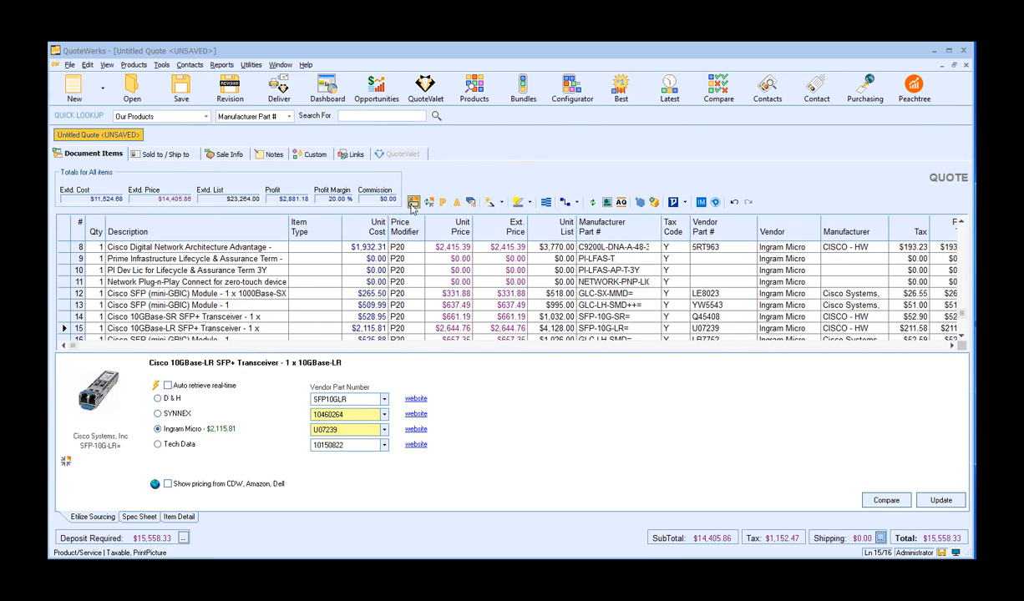
{"action": "left_click", "coordinate": [413, 203]}
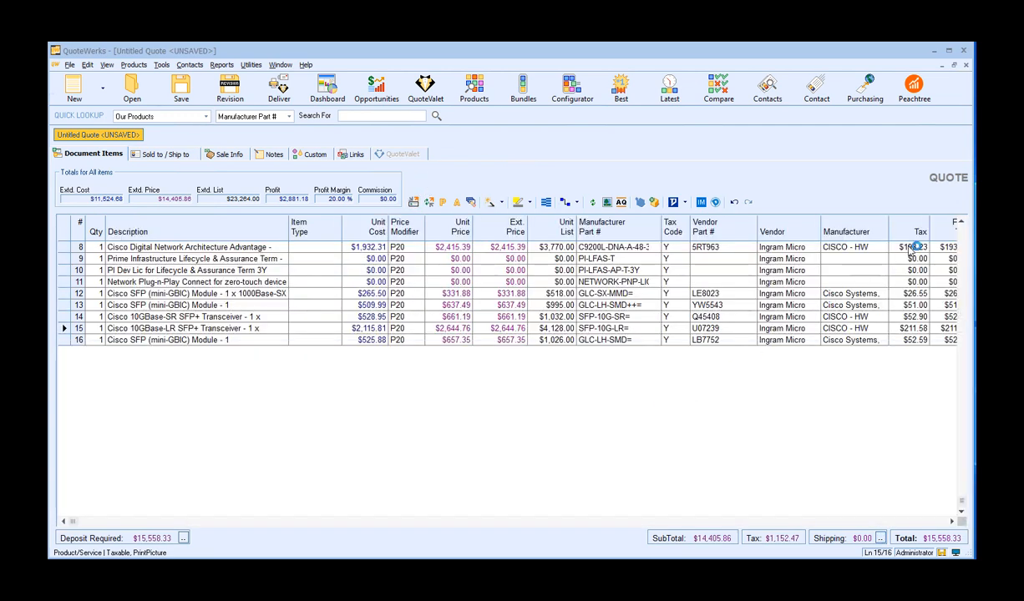
Step: Sort all line items in ascending order by unit price and select the first line
{"action": "left_click", "coordinate": [963, 235]}
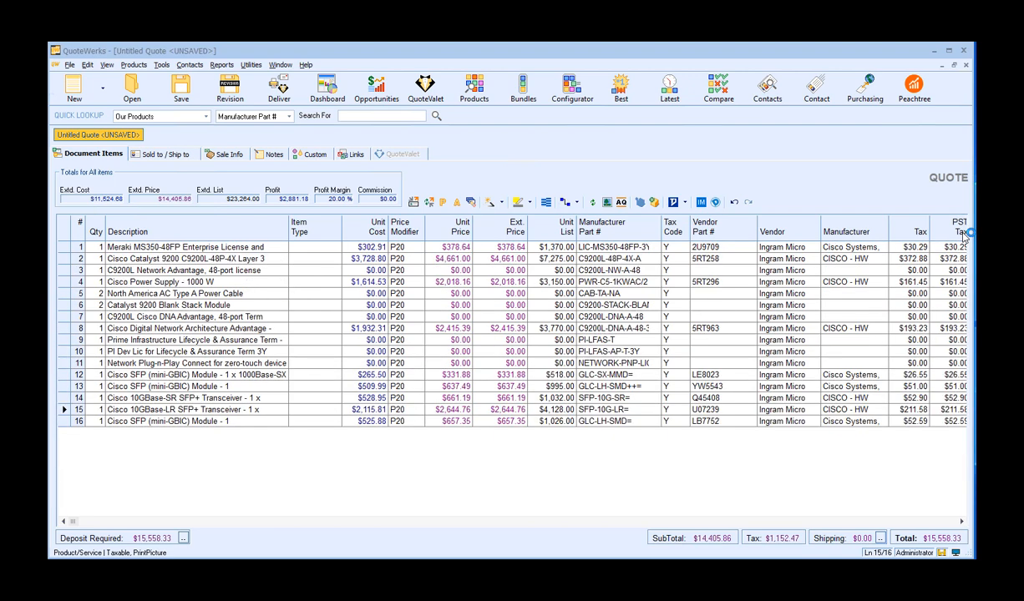
{"action": "double_click", "coordinate": [451, 230]}
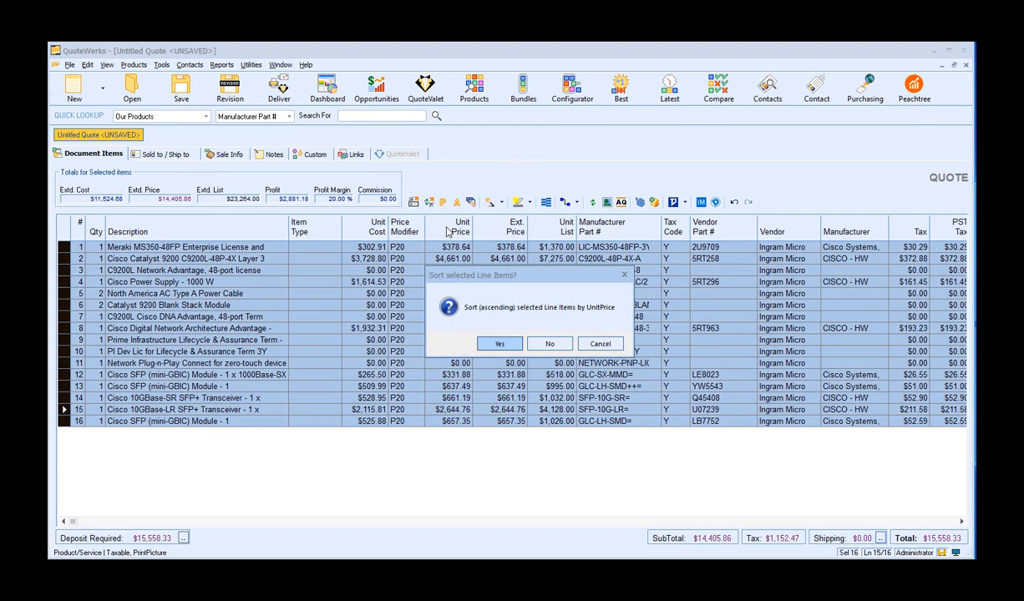
{"action": "left_click", "coordinate": [497, 345]}
{"action": "left_click", "coordinate": [69, 246]}
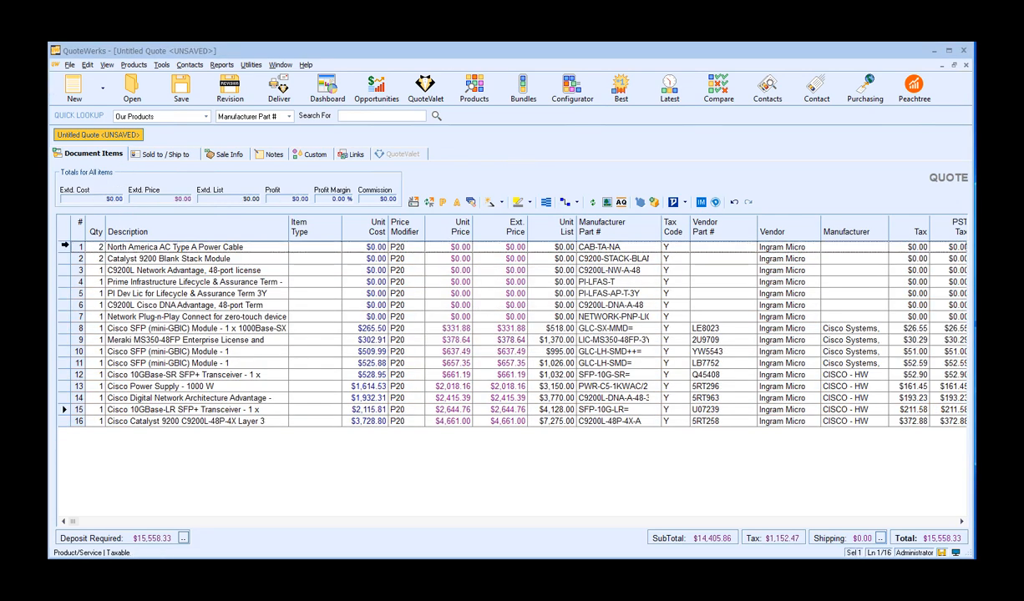
Step: Delete the seven line items priced at $0.00 and insert a section header "Phase 1:" above the first remaining item
{"action": "left_click", "coordinate": [66, 316], "text": "shift"}
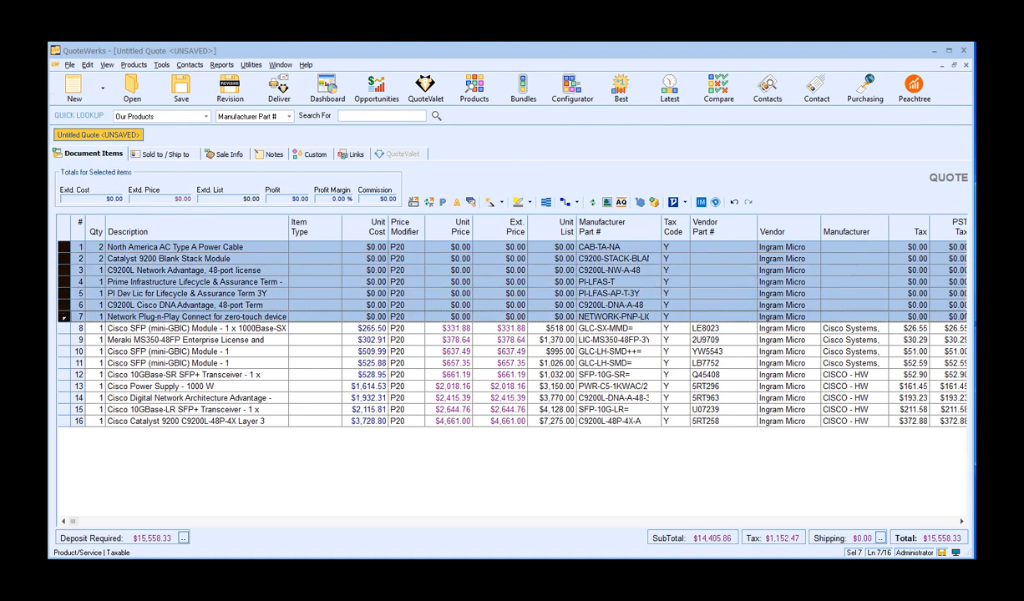
{"action": "key", "text": "Delete"}
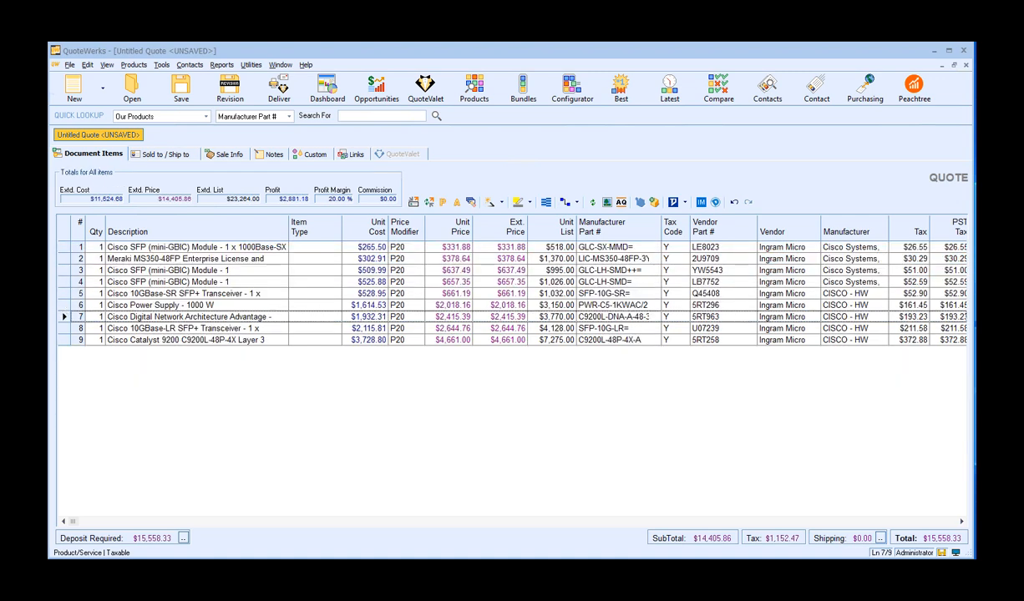
{"action": "right_click", "coordinate": [62, 249]}
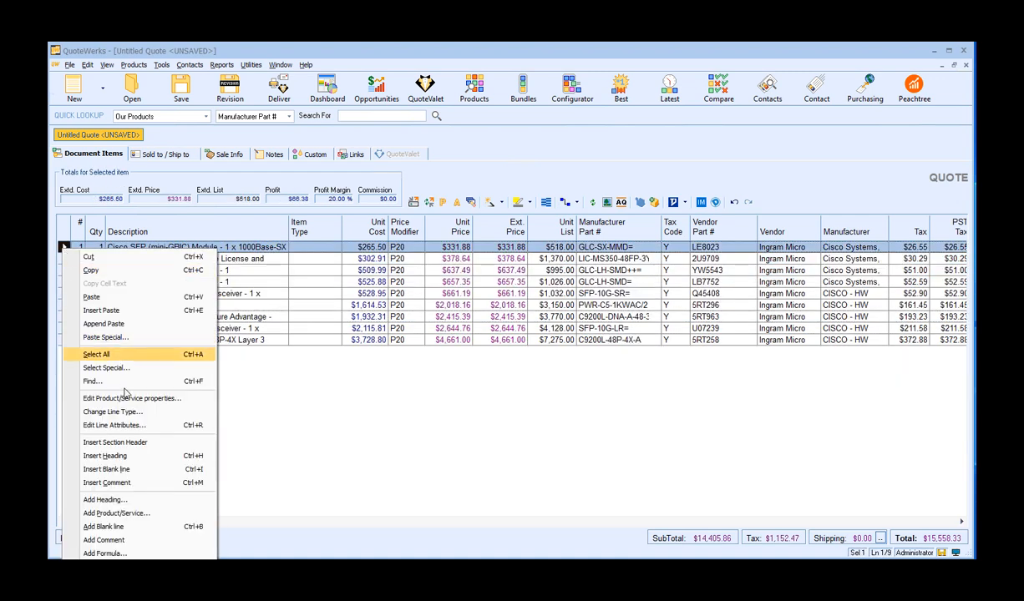
{"action": "left_click", "coordinate": [136, 442]}
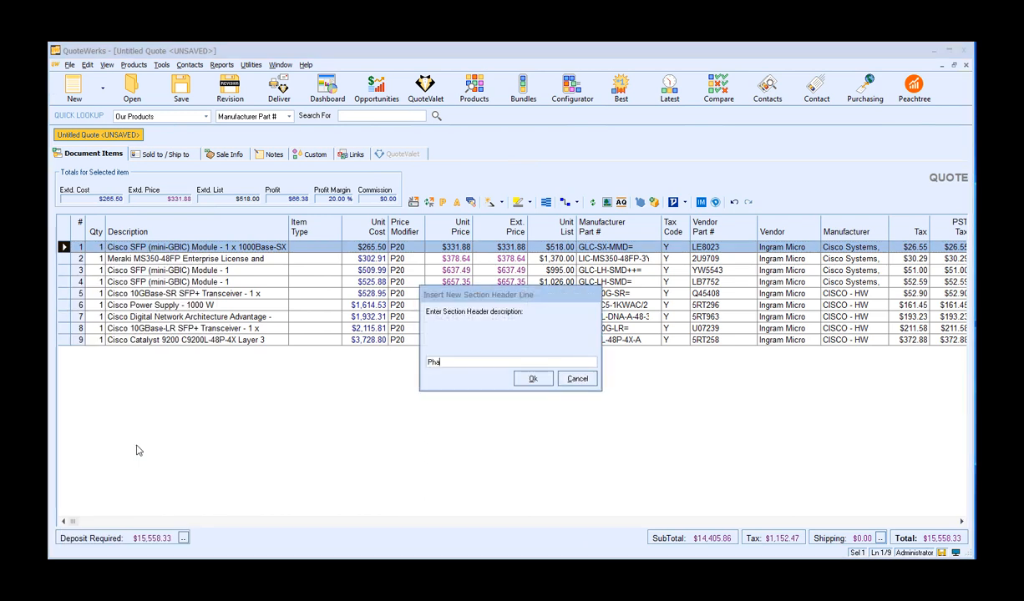
{"action": "type", "text": "Phase 1:"}
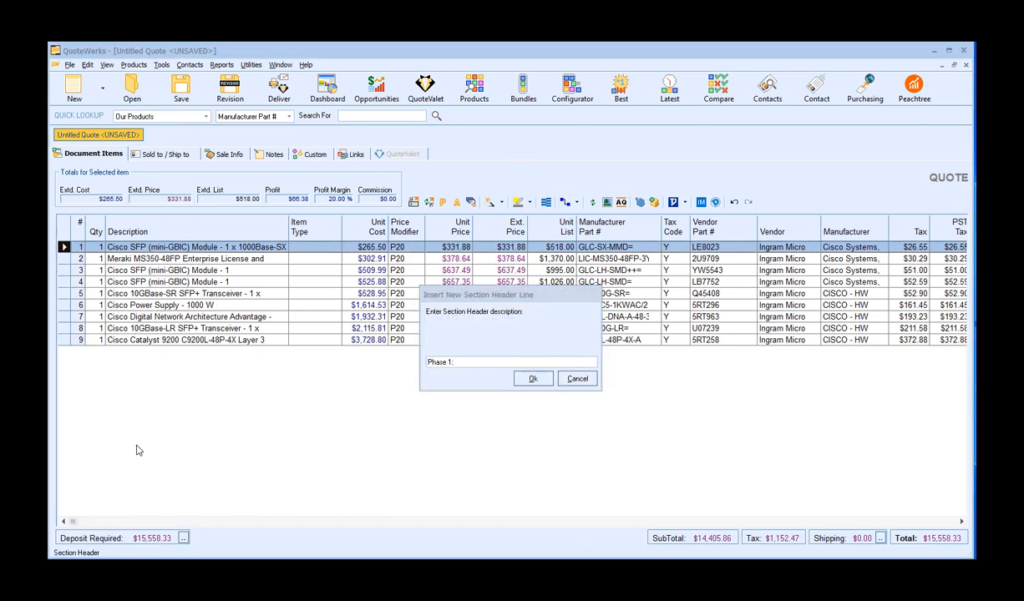
{"action": "key", "text": "Return"}
Step: Insert a section header "Phase 2:" above the Cisco Power Supply line and save the quote as "Aspire Technologies, Inc. - Tuesday, June 30, 2020"
{"action": "right_click", "coordinate": [84, 317]}
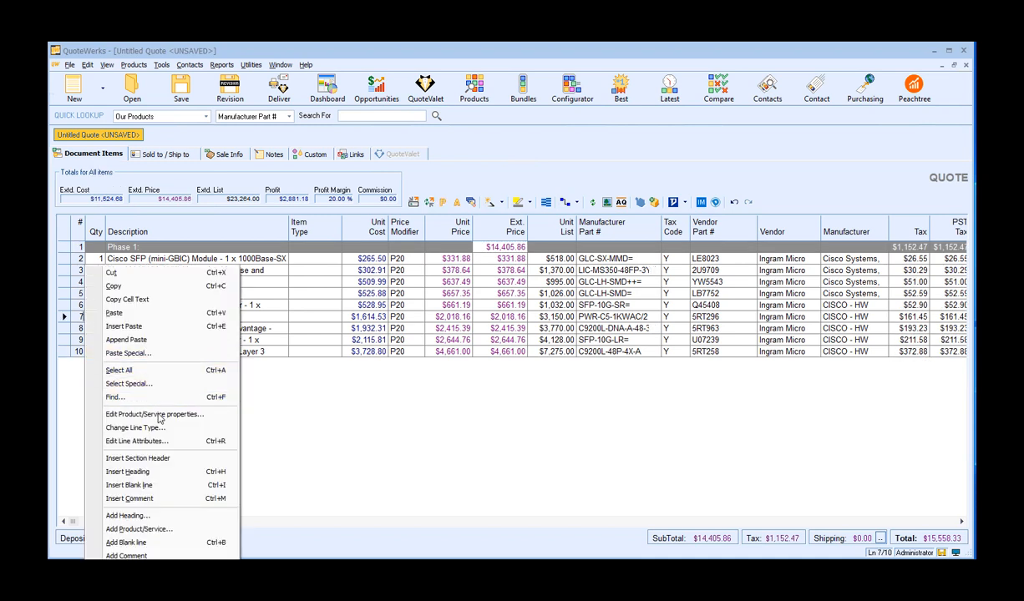
{"action": "left_click", "coordinate": [151, 458]}
{"action": "type", "text": "Ph"}
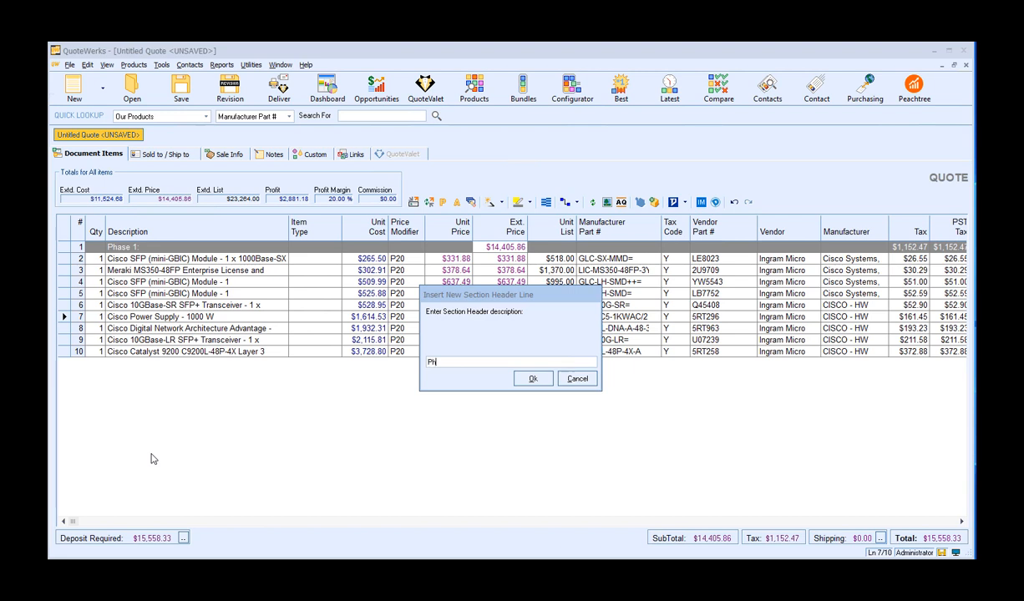
{"action": "type", "text": "ase 2:"}
{"action": "key", "text": "Return"}
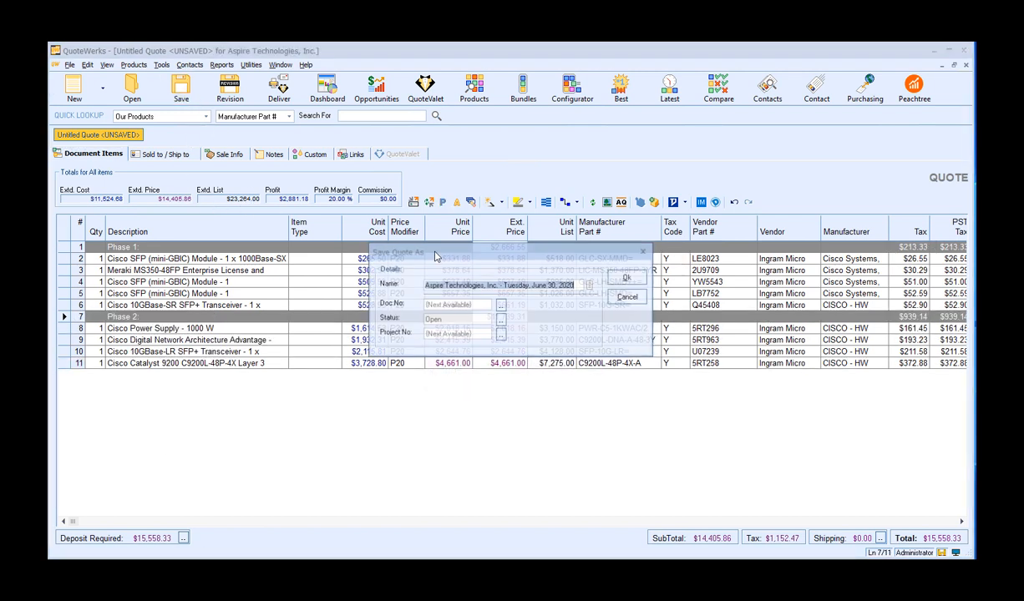
{"action": "left_click", "coordinate": [619, 274]}
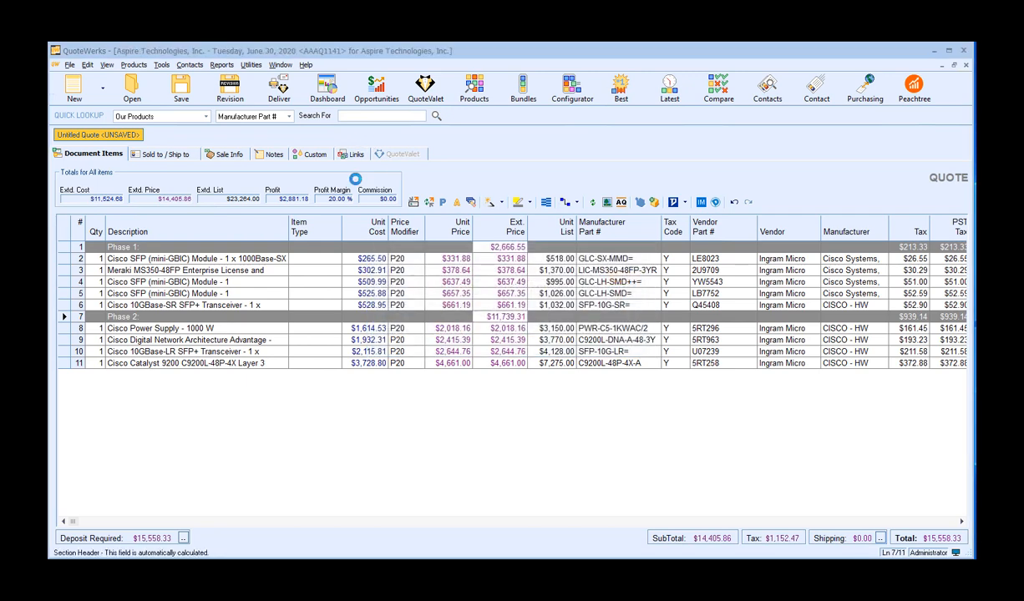
Step: Preview both pages of the quote in the "A - AbstractLayout (1 of 2)" layout, and close the preview and the delivery window
{"action": "left_click", "coordinate": [277, 94]}
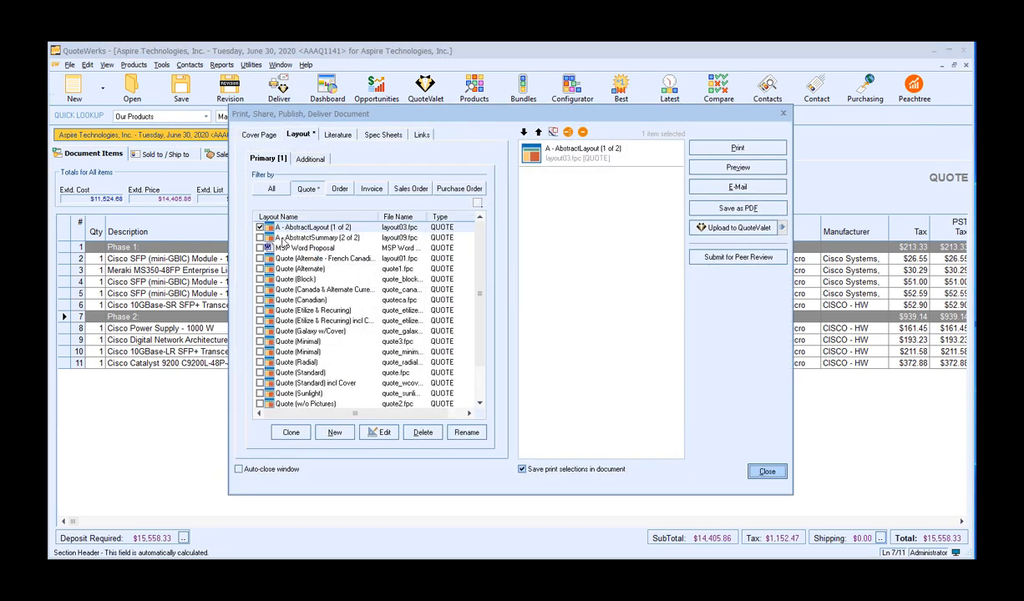
{"action": "left_click", "coordinate": [738, 168]}
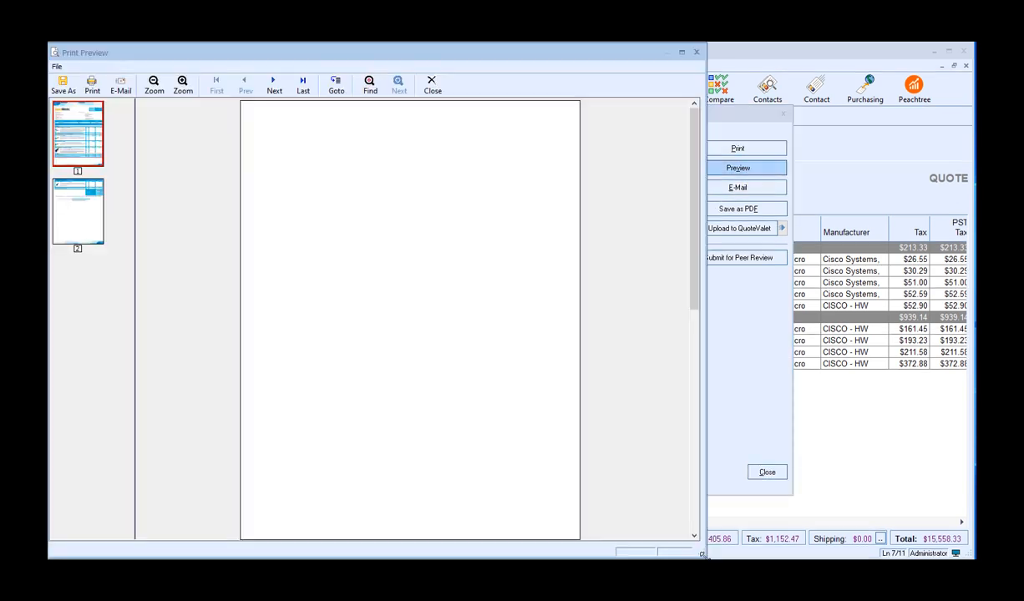
{"action": "left_click", "coordinate": [183, 84]}
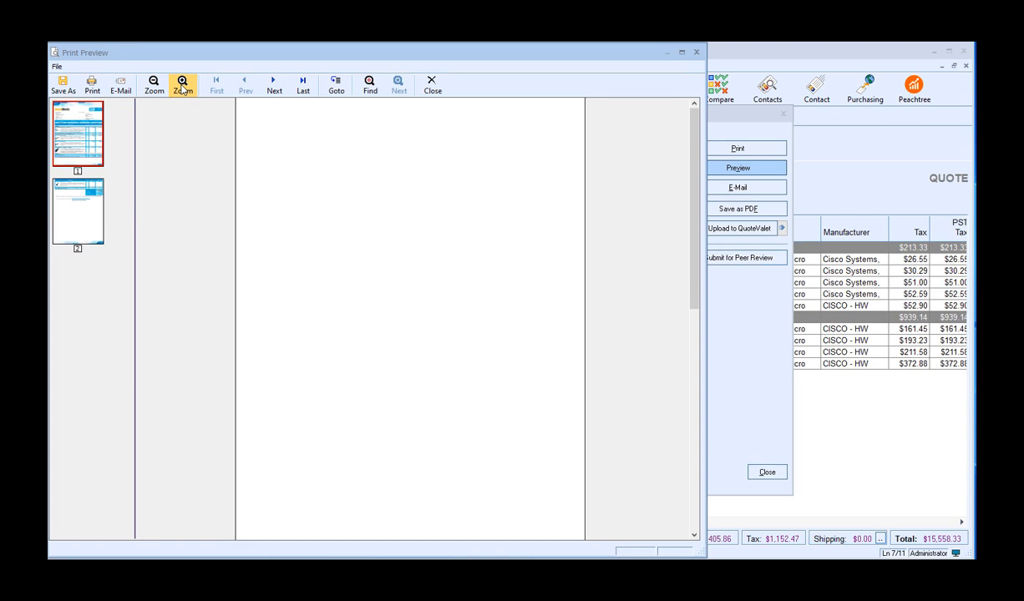
{"action": "left_click", "coordinate": [183, 84]}
{"action": "left_click", "coordinate": [183, 85]}
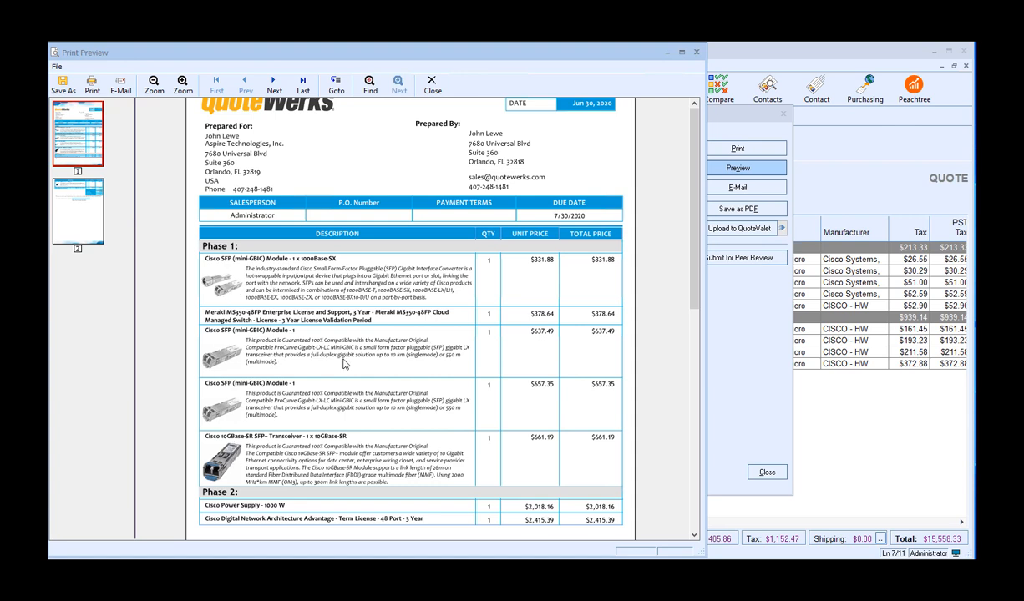
{"action": "left_click", "coordinate": [79, 187]}
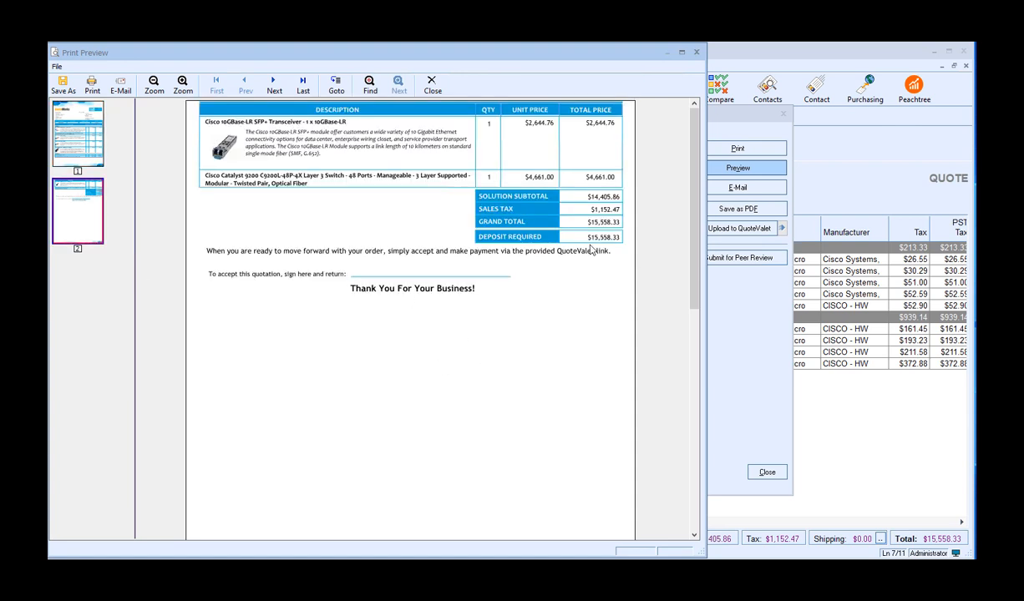
{"action": "left_click", "coordinate": [82, 147]}
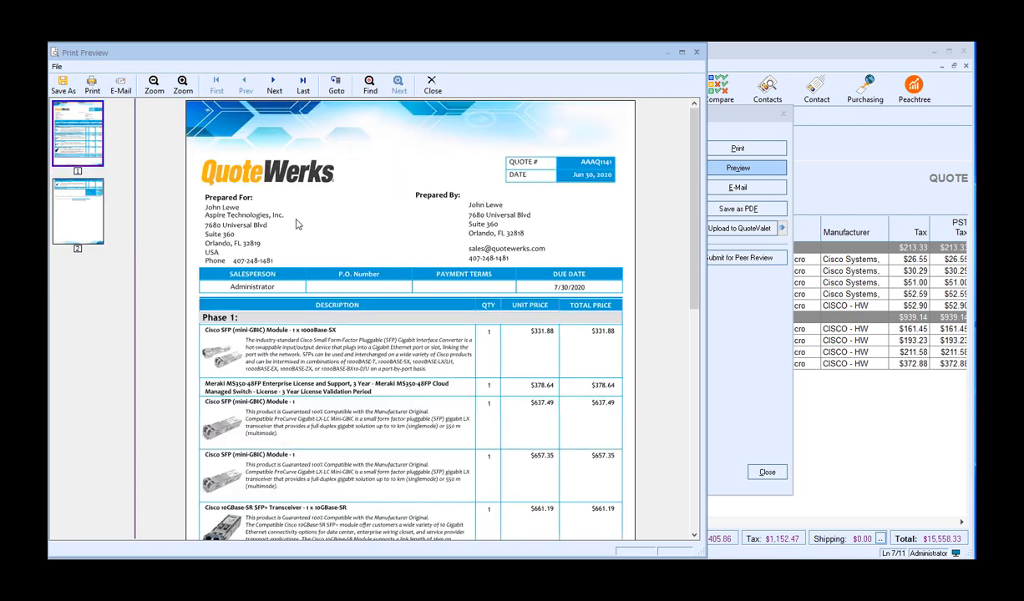
{"action": "left_click", "coordinate": [431, 85]}
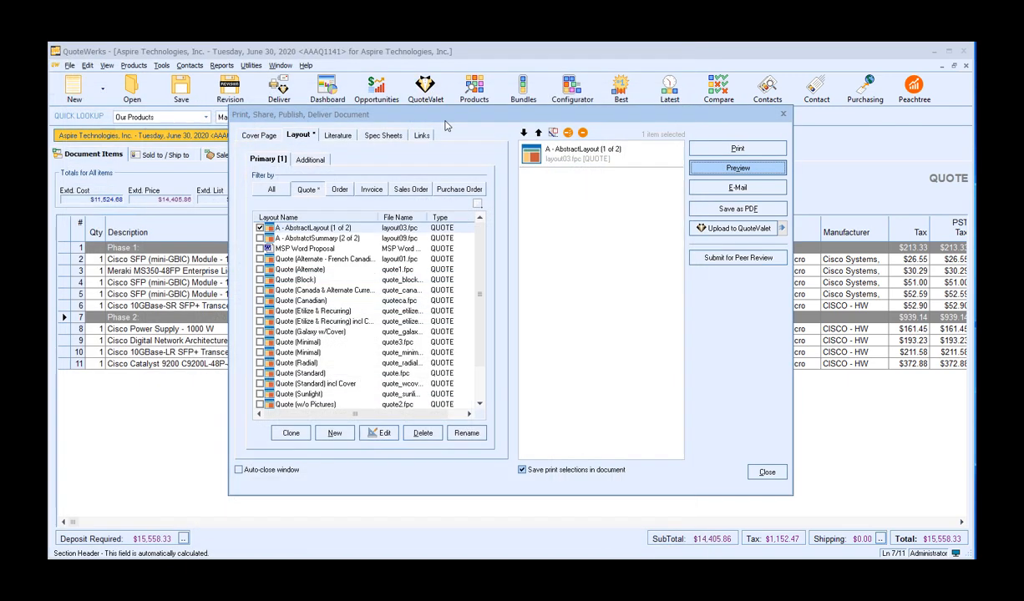
{"action": "left_click", "coordinate": [766, 471]}
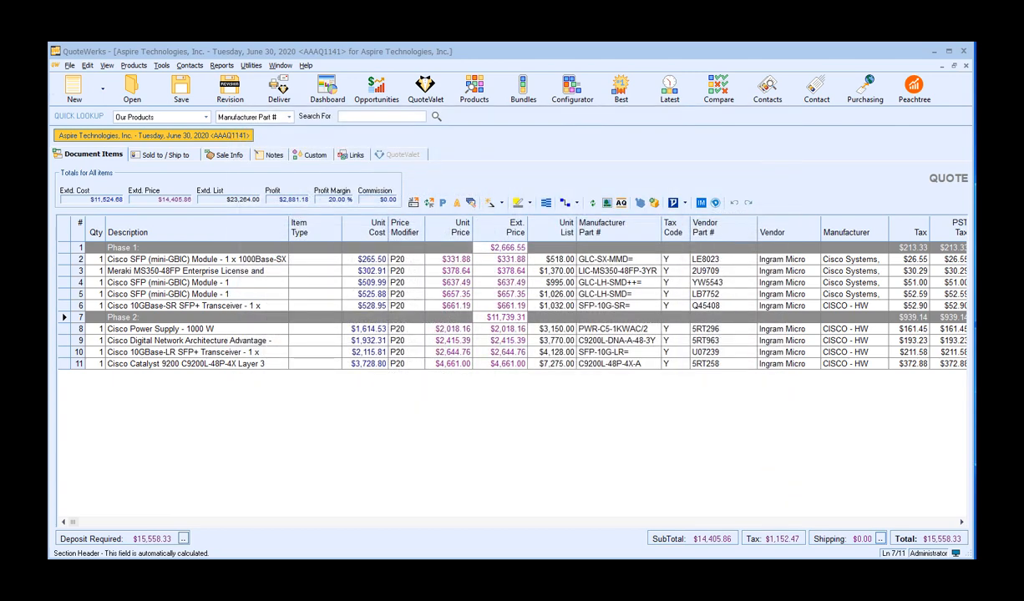